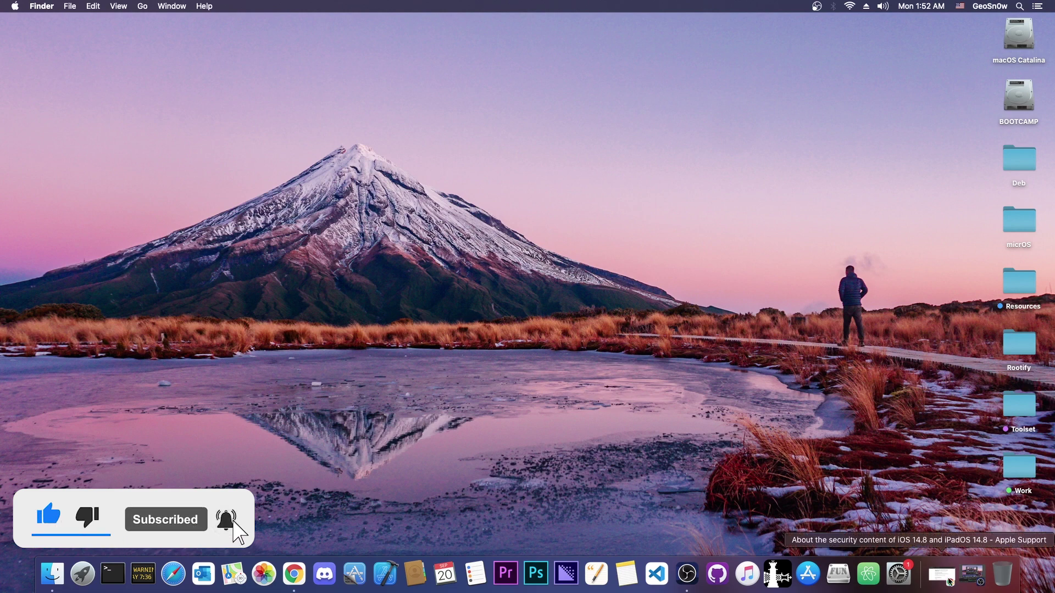
# Restore the Chrome window showing Apple's iOS 14.8 and iPadOS 14.8 security notes from the Dock.
pyautogui.click(949, 582)
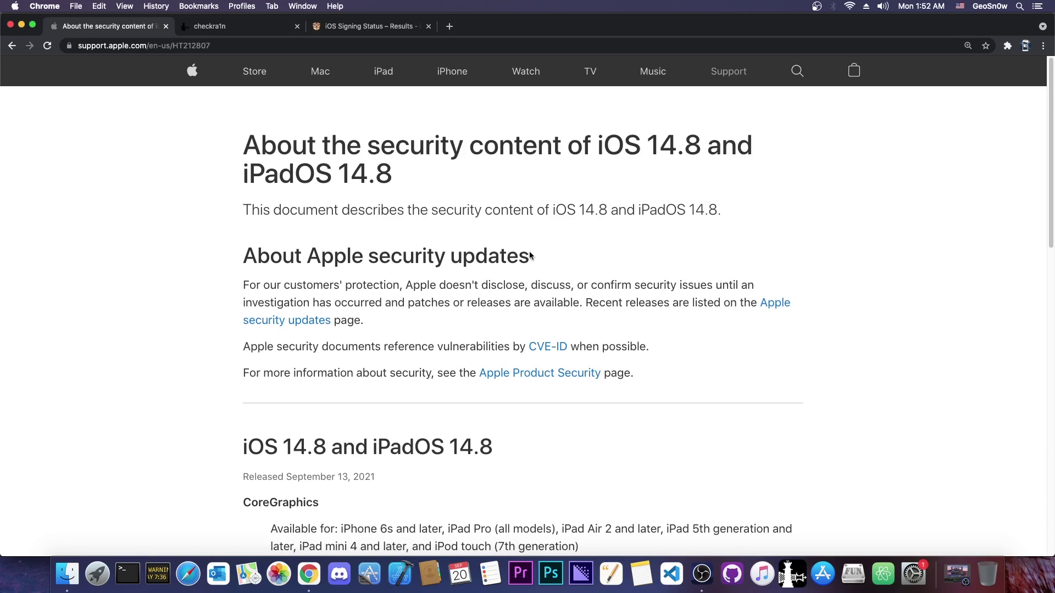
pyautogui.scroll(-6, 530, 256)
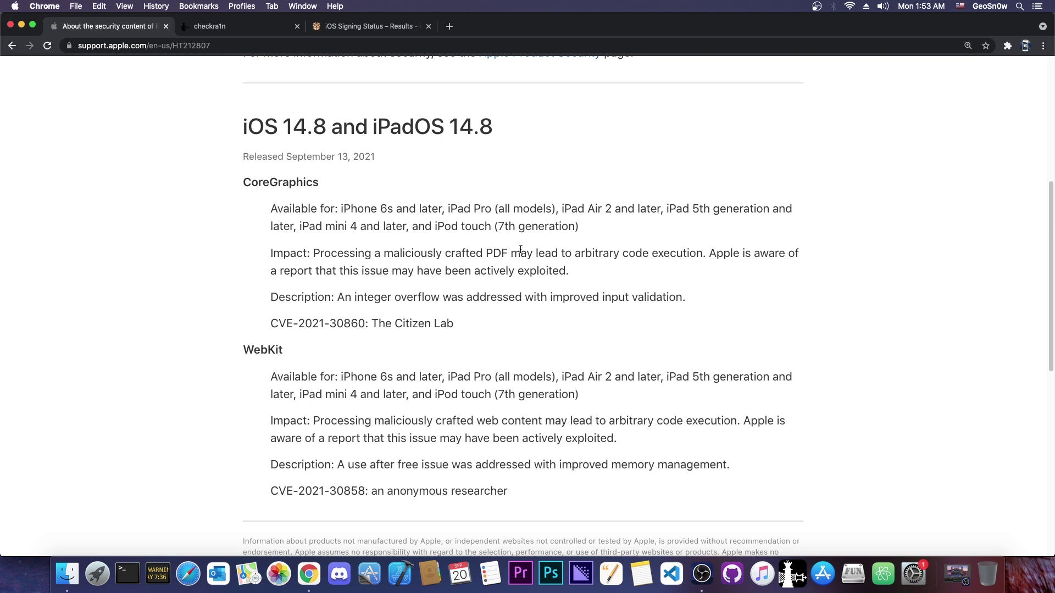
pyautogui.scroll(3, 604, 280)
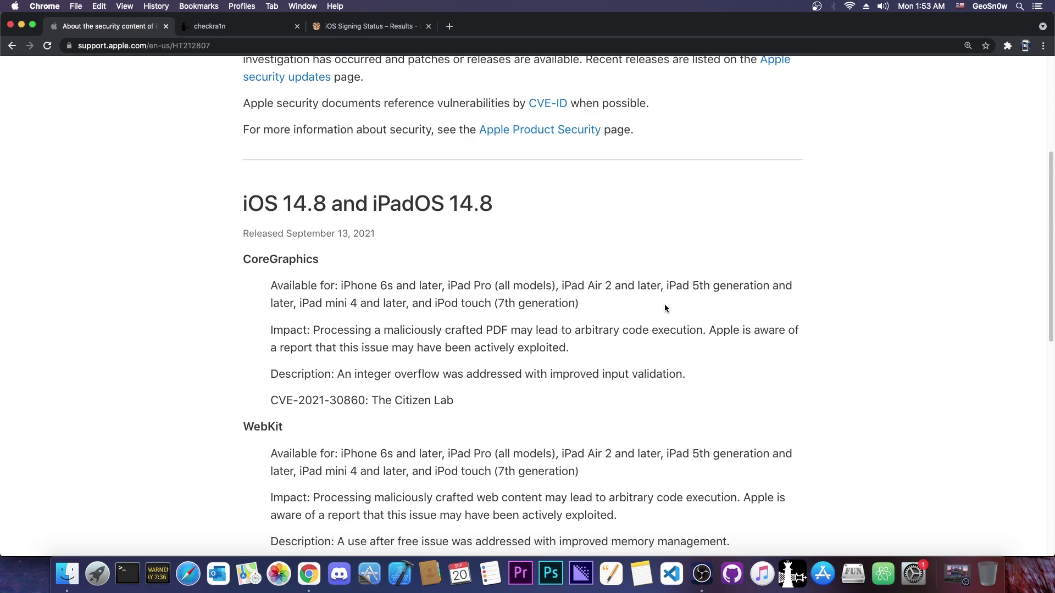
pyautogui.scroll(5, 572, 242)
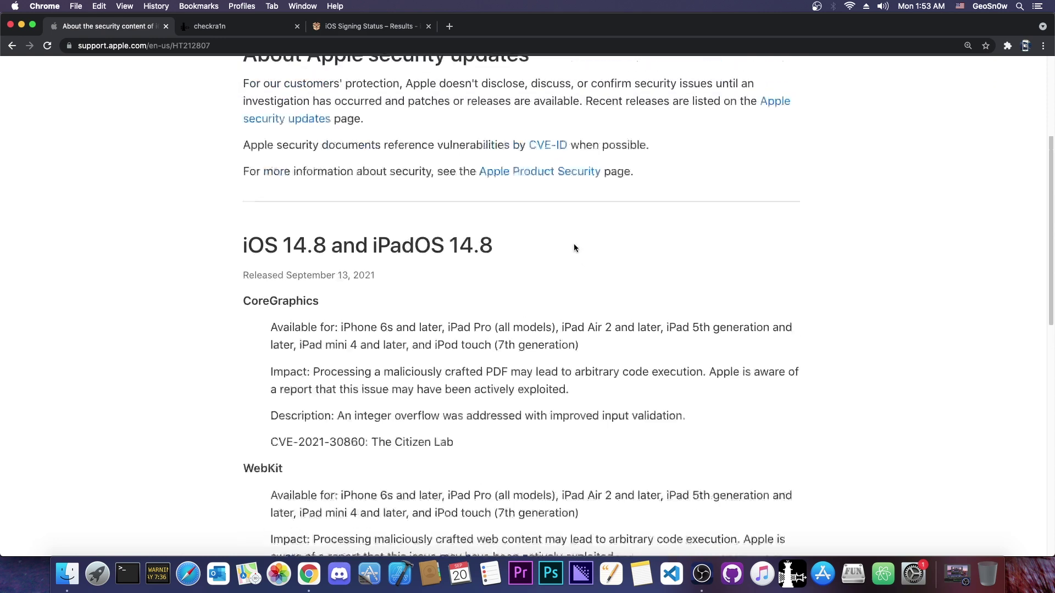
pyautogui.scroll(-6, 569, 246)
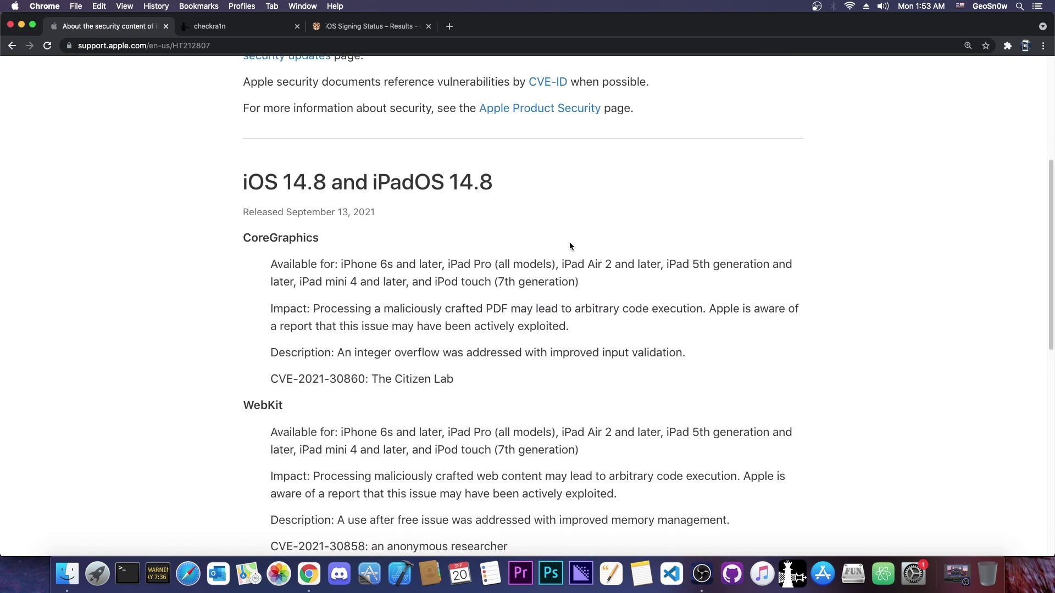
pyautogui.scroll(3, 569, 246)
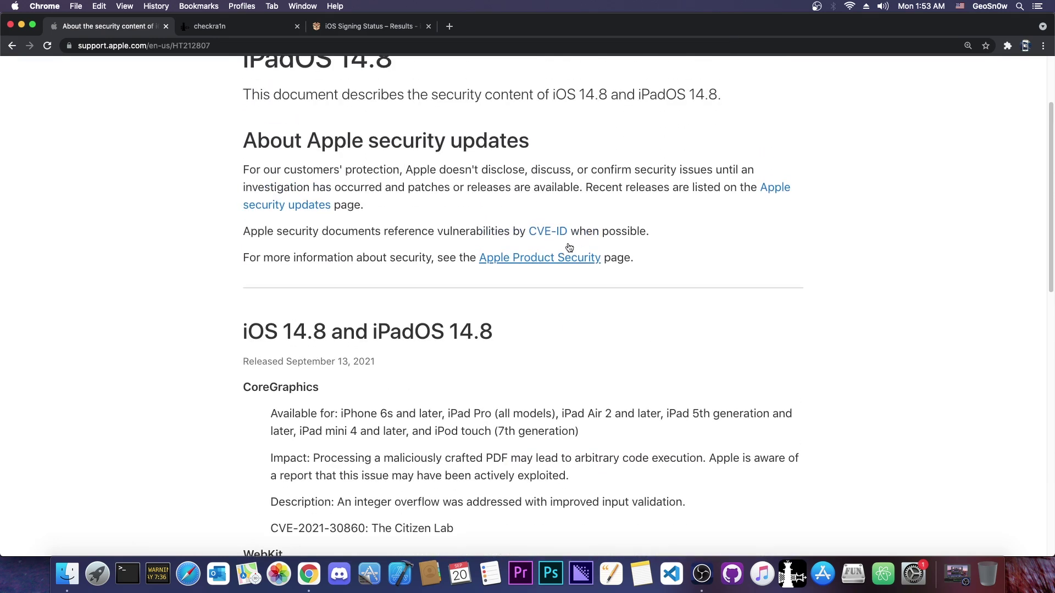
# Switch to the checkra1n website and scroll through its homepage.
pyautogui.click(254, 30)
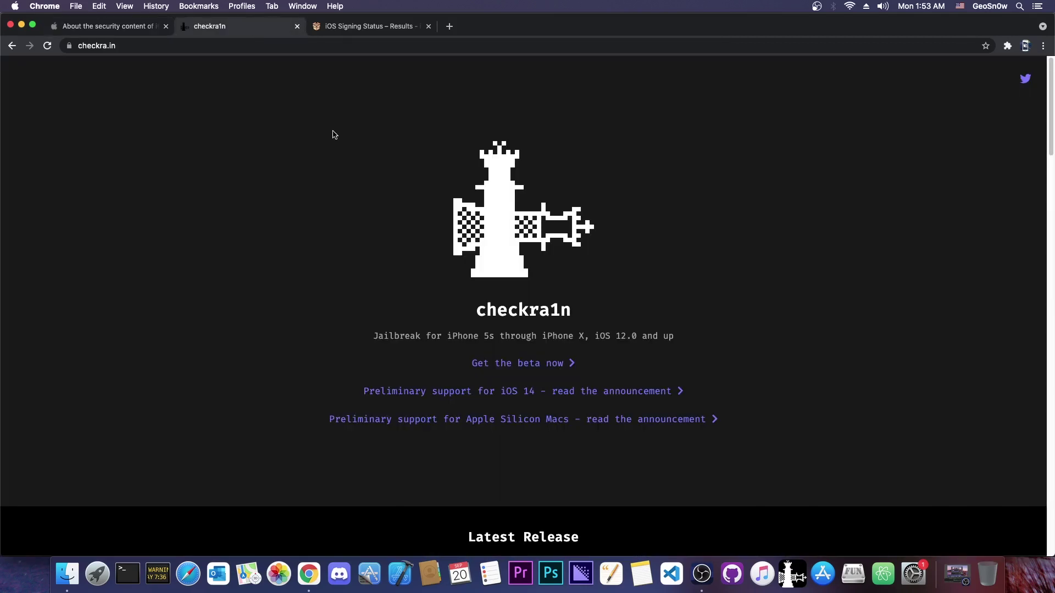
pyautogui.scroll(-6, 405, 202)
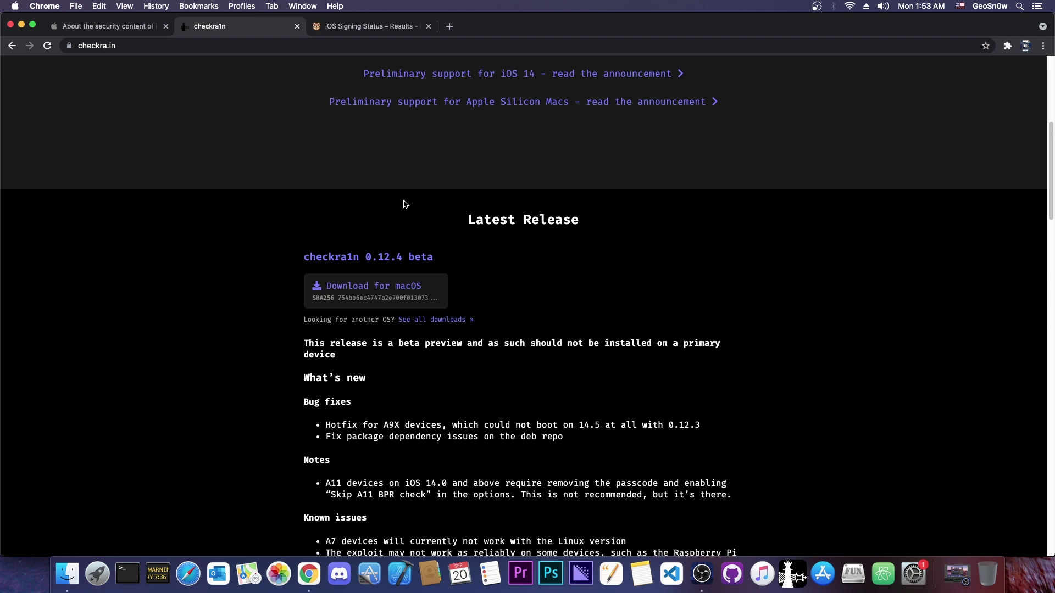
pyautogui.scroll(-2, 405, 204)
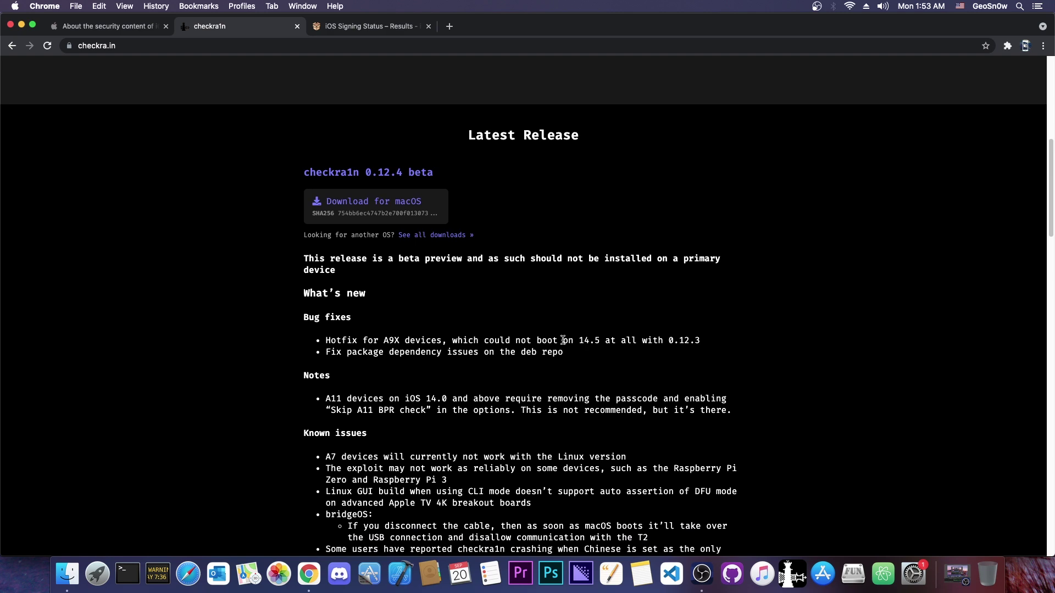
pyautogui.scroll(3, 562, 340)
pyautogui.scroll(4, 550, 340)
# Confirm on the iOS Signing Status page that iOS 14.8 is signed, then return to checkra1n.
pyautogui.hotkey('ctrl', 'Tab')
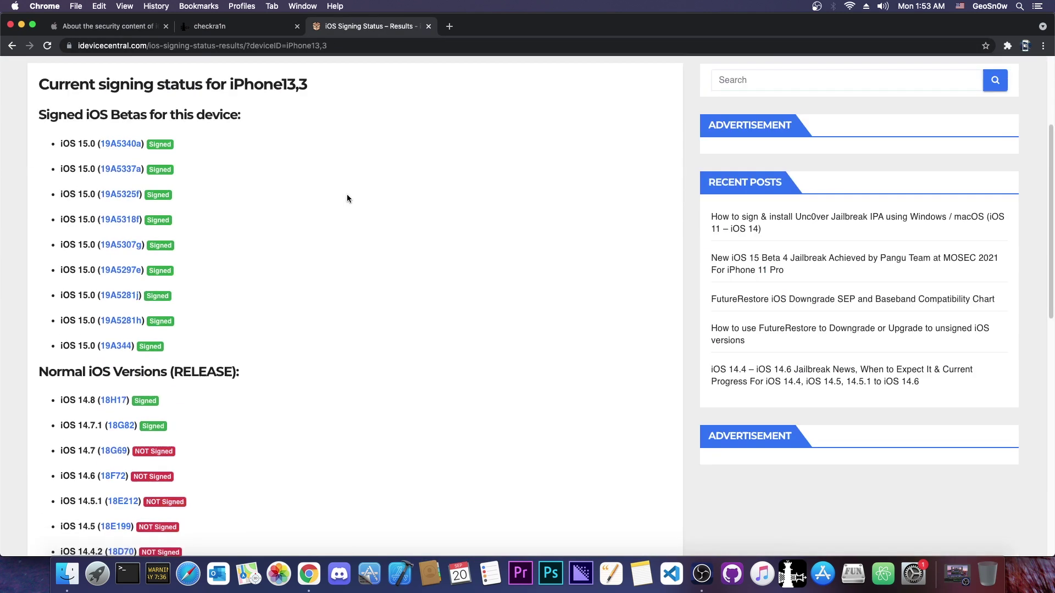
pyautogui.scroll(-1, 132, 331)
pyautogui.scroll(-1, 104, 371)
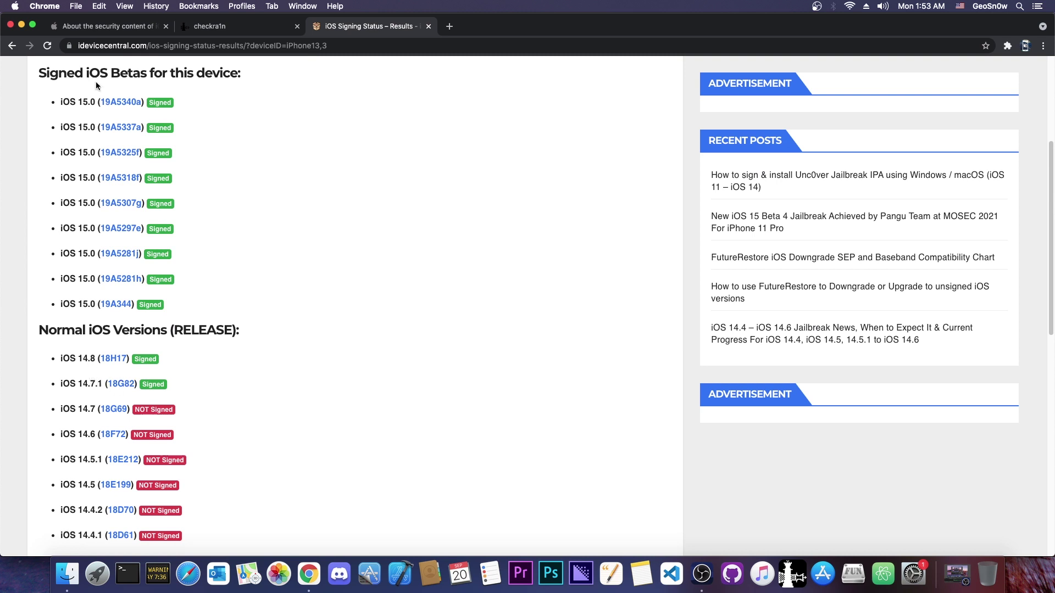
pyautogui.click(99, 29)
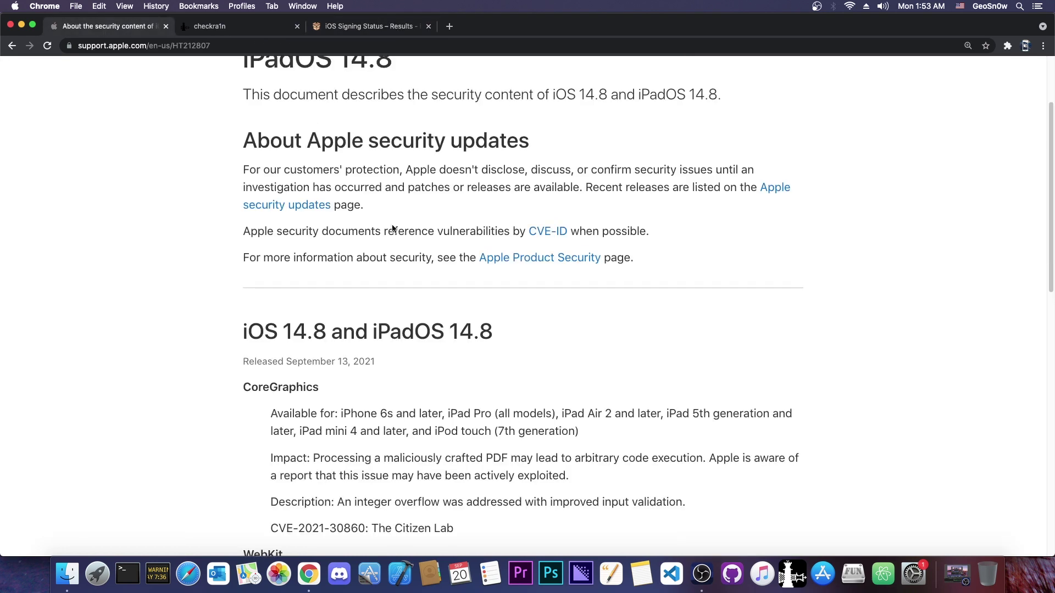
pyautogui.scroll(-5, 348, 248)
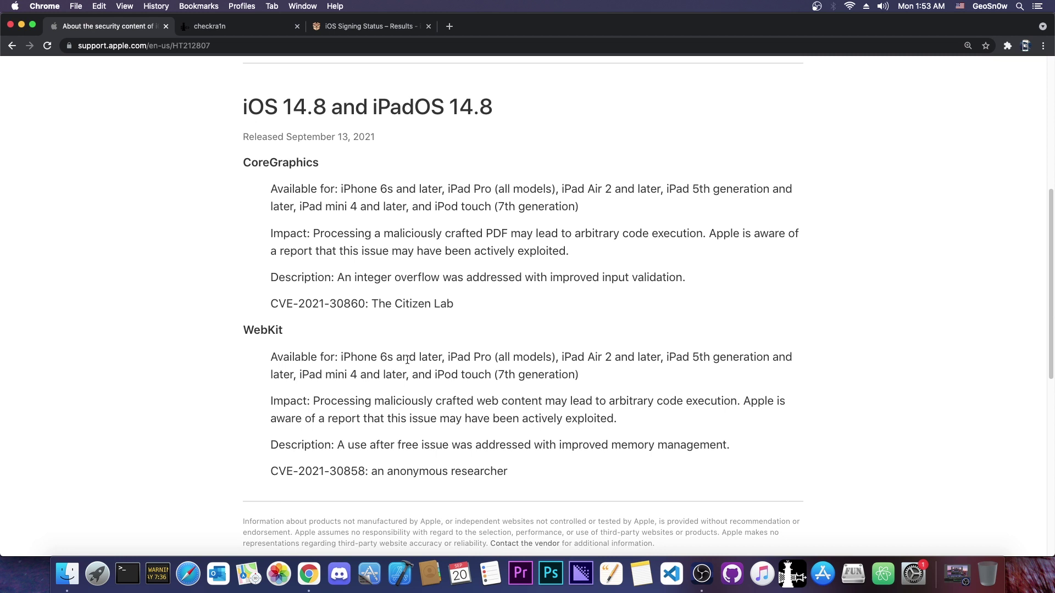
pyautogui.hotkey('ctrl', 'Tab')
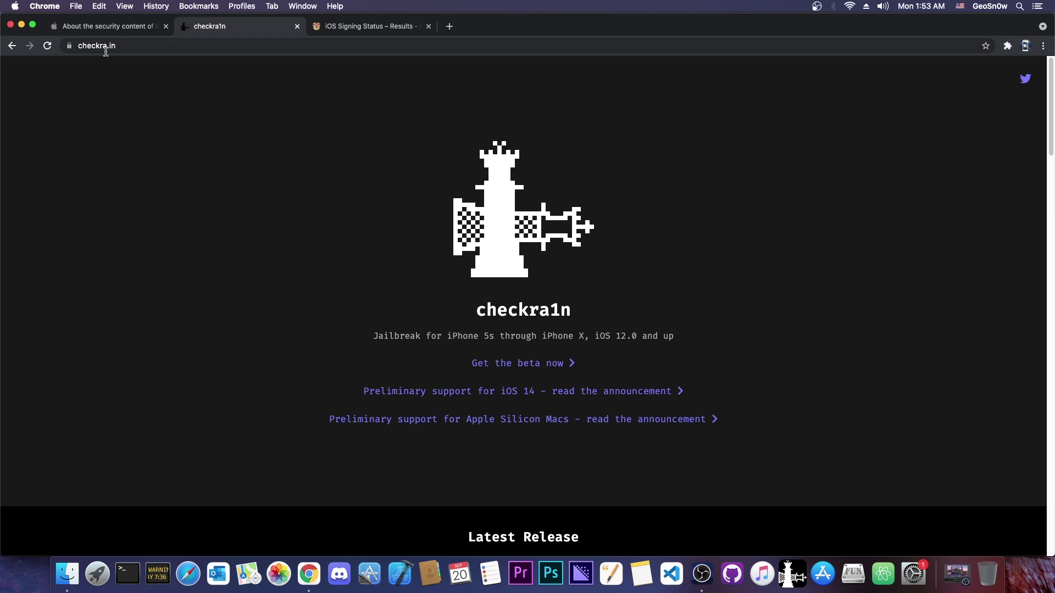
# Open the full 0.12.4 beta downloads list, then launch the checkra1n app.
pyautogui.scroll(-2, 383, 202)
pyautogui.scroll(-5, 506, 250)
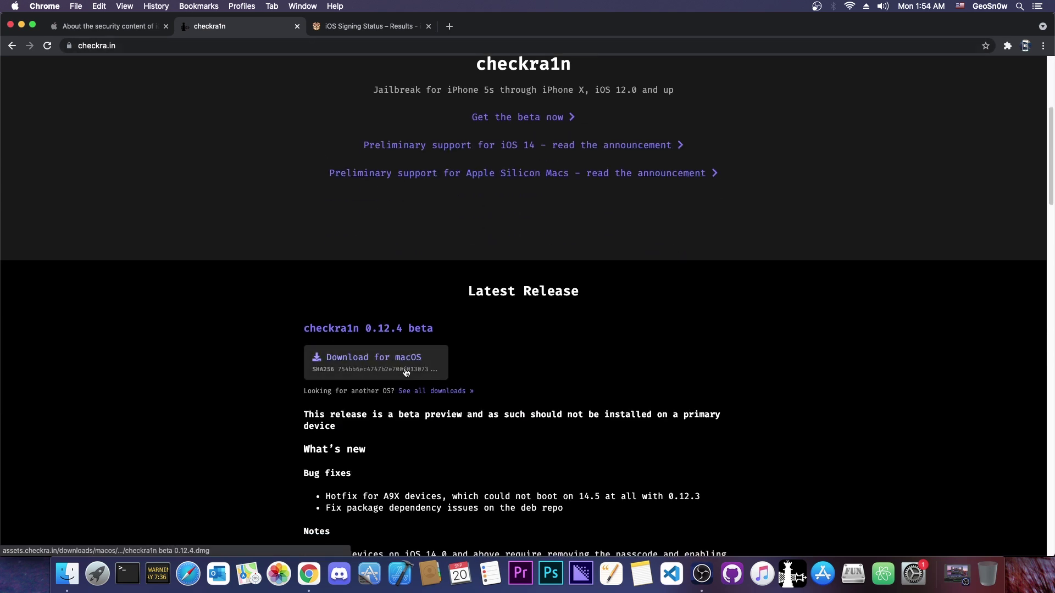
pyautogui.click(435, 392)
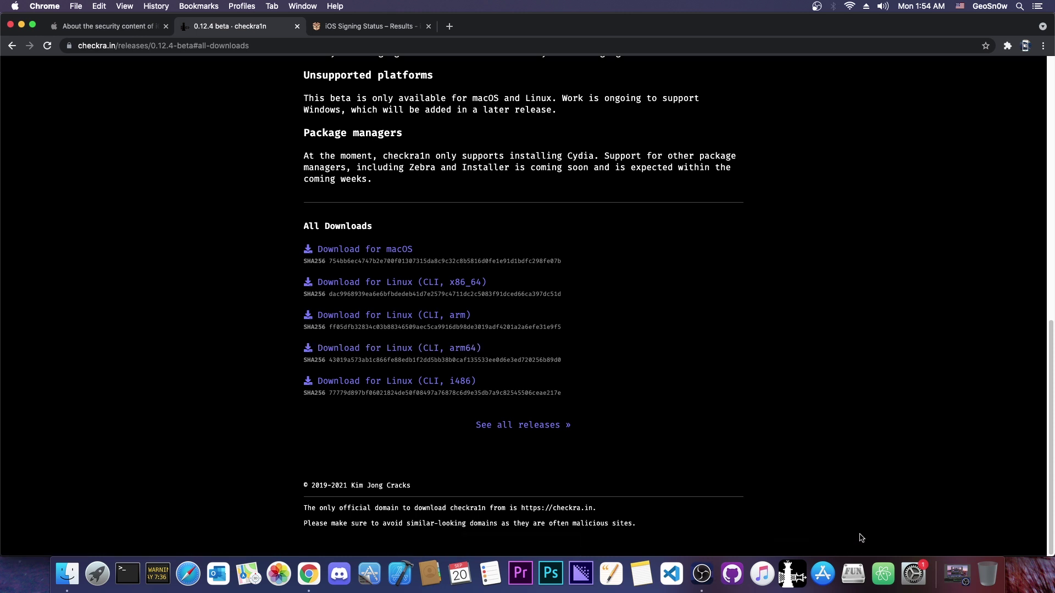
pyautogui.click(792, 573)
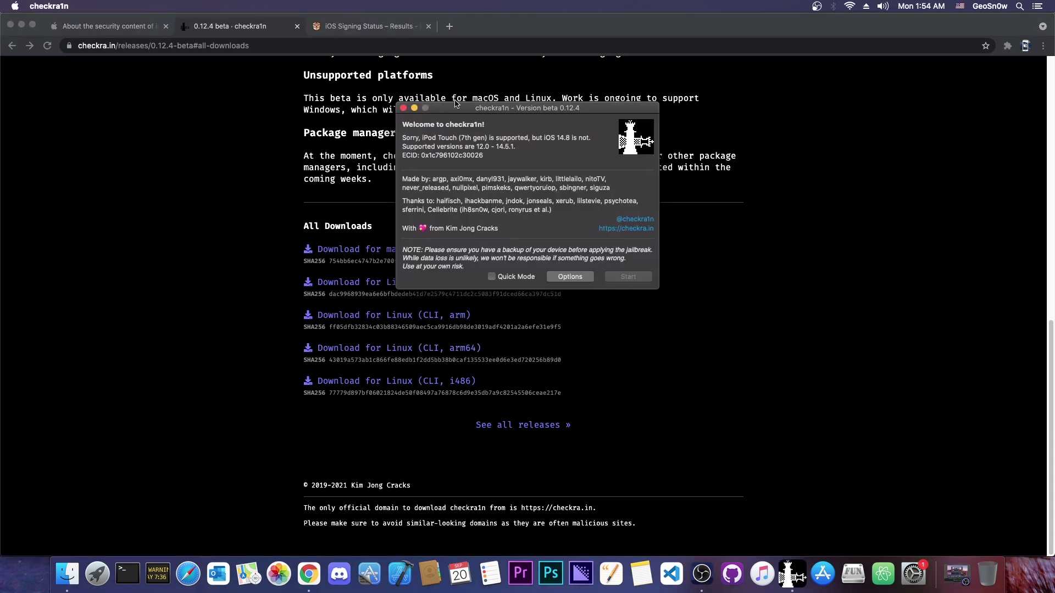
# Minimize Chrome so only the checkra1n welcome window remains on the desktop.
pyautogui.click(22, 24)
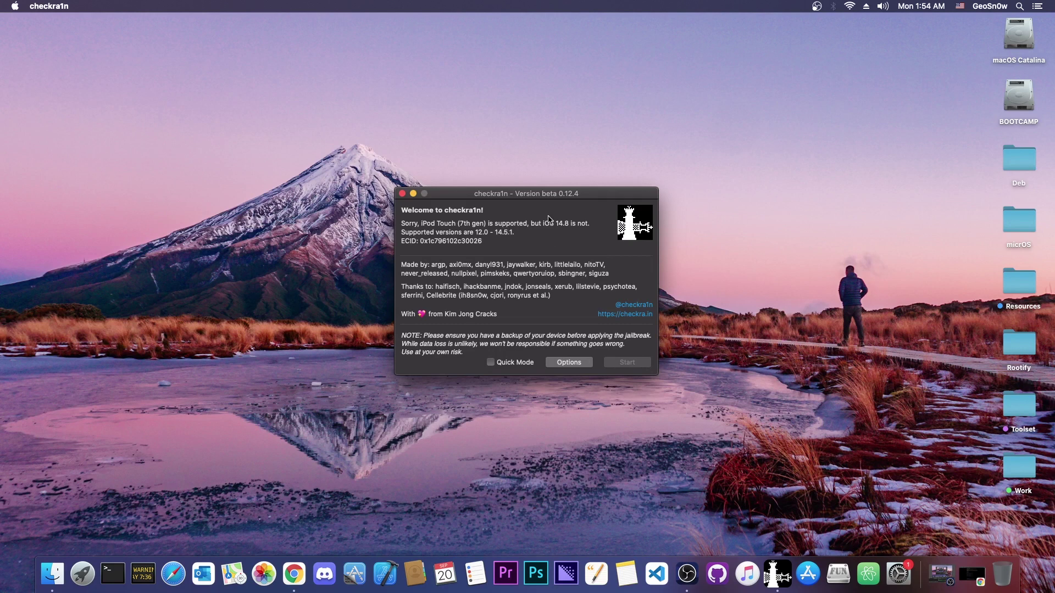
# Enable 'Allow untested iOS/iPadOS/tvOS versions' in checkra1n Options and return to the welcome screen.
pyautogui.click(569, 365)
pyautogui.click(405, 234)
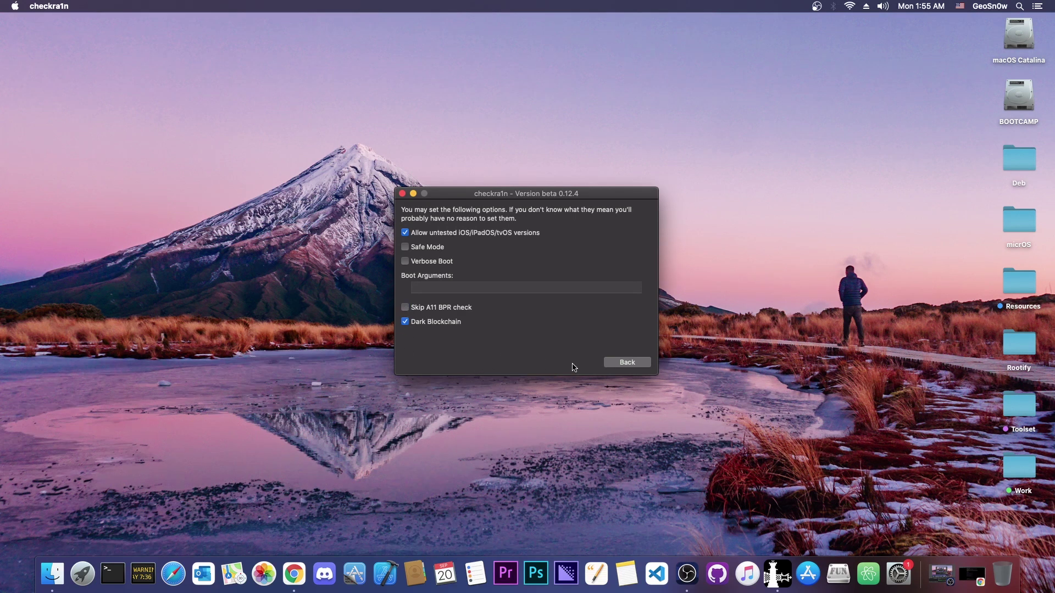
pyautogui.click(607, 362)
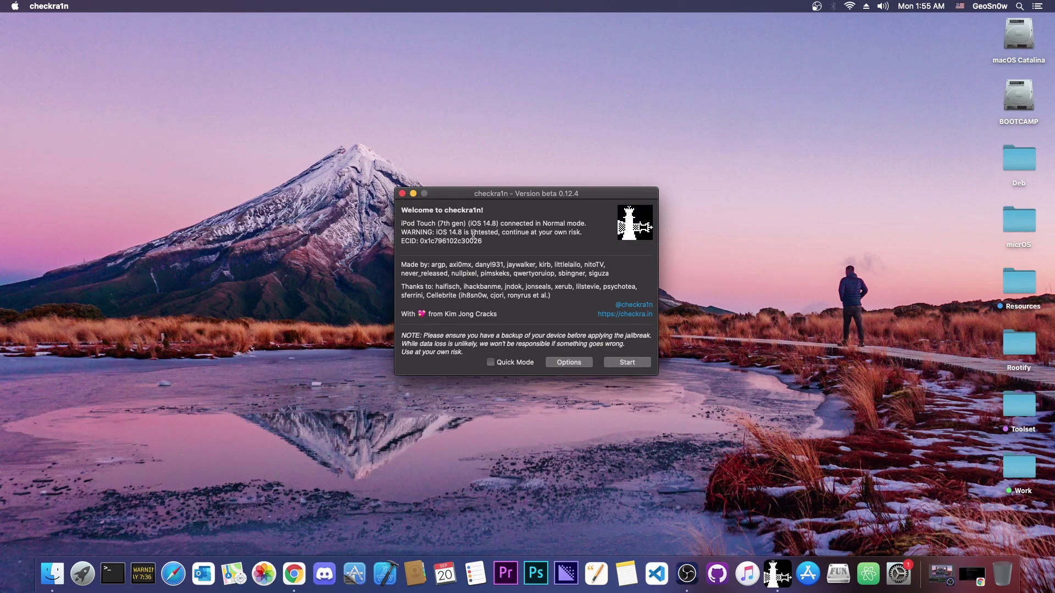
# Start the iPod Touch jailbreak, accept the untested-version warning, enter recovery mode, and begin the DFU sequence.
pyautogui.moveTo(485, 197); pyautogui.dragTo(494, 231)
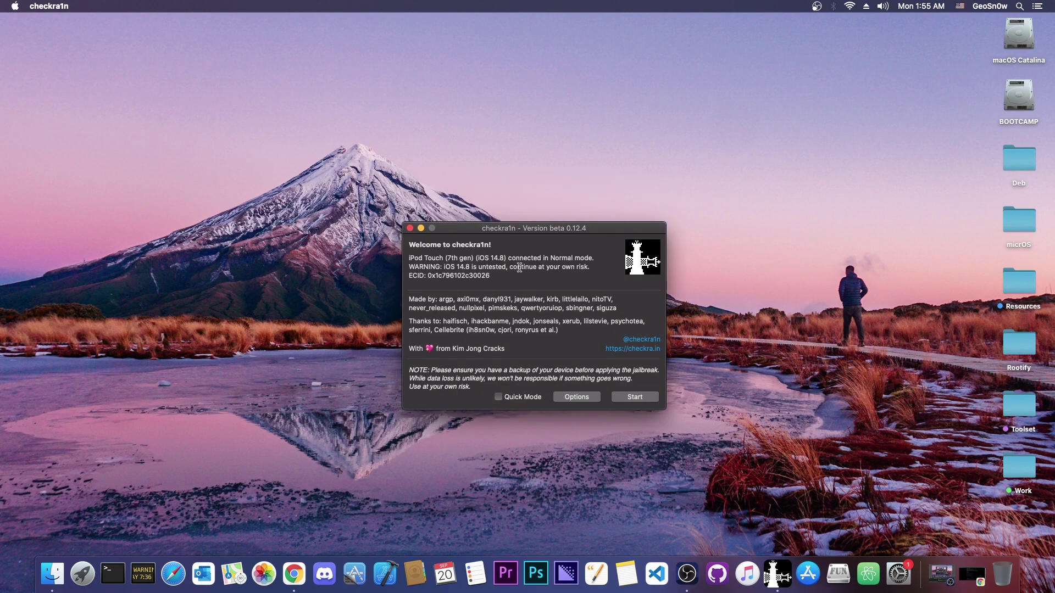
pyautogui.click(635, 397)
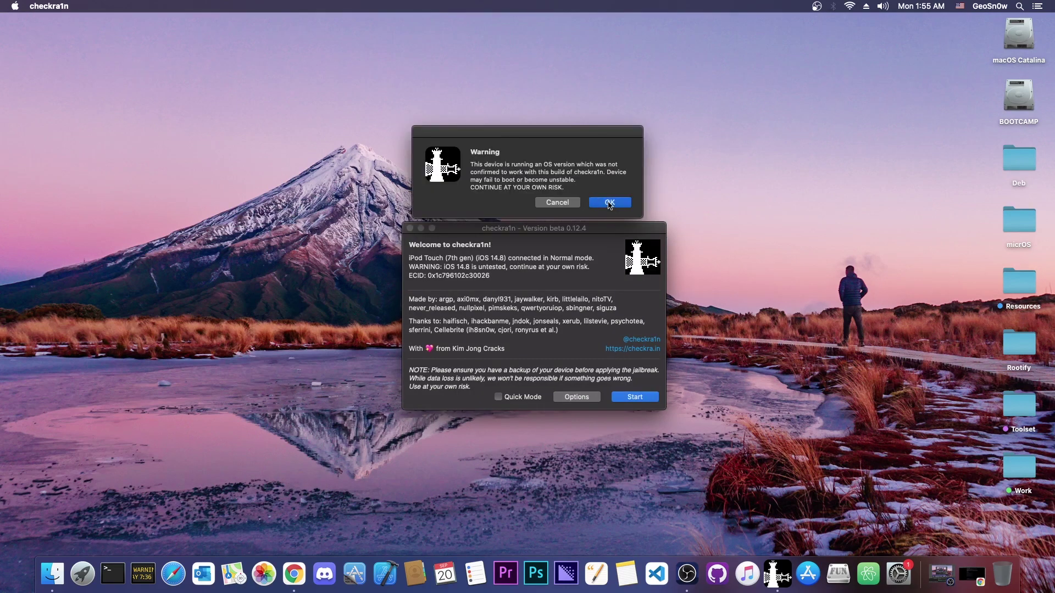
pyautogui.click(610, 203)
pyautogui.click(636, 398)
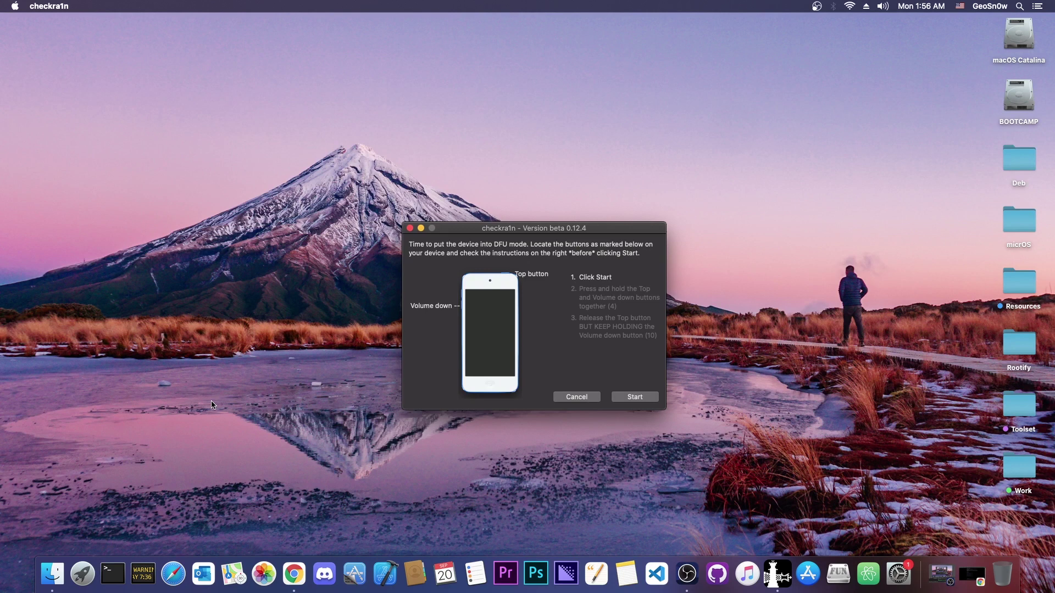
pyautogui.click(622, 399)
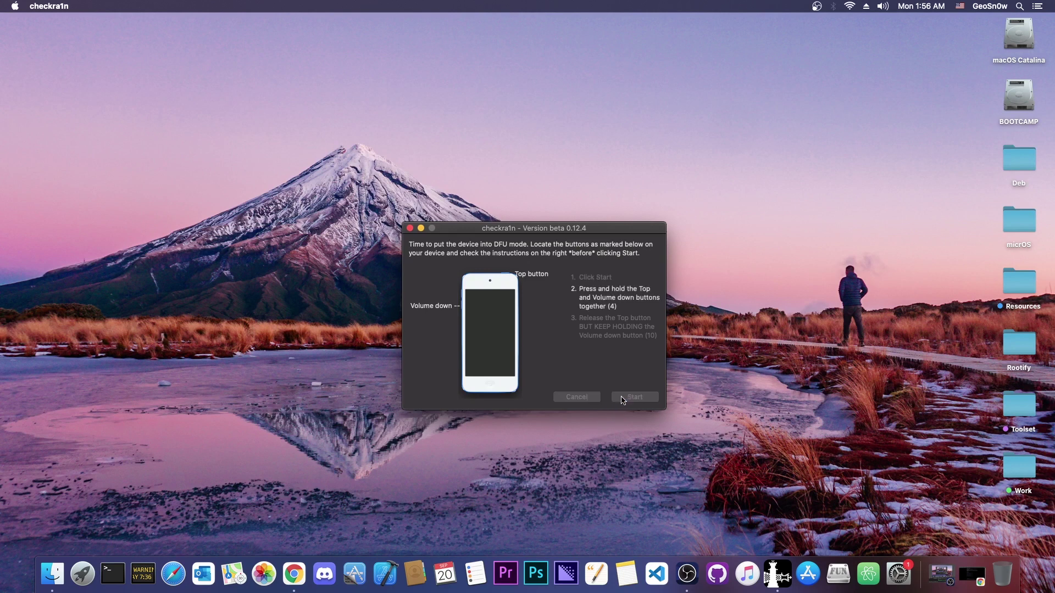
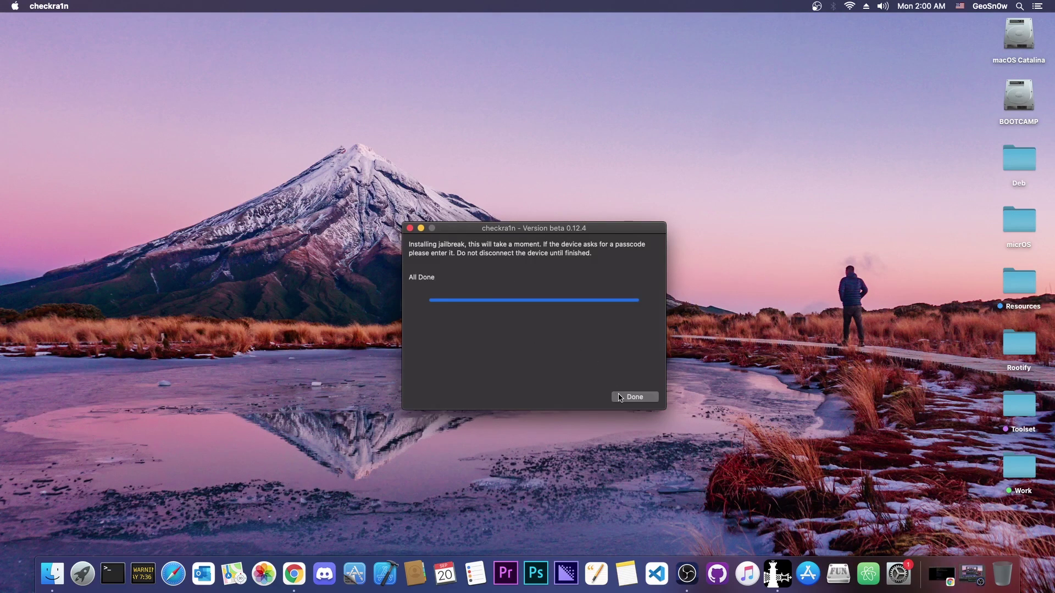
# Acknowledge the 'All Done' jailbreak screen and quit checkra1n.
pyautogui.click(621, 397)
pyautogui.click(409, 228)
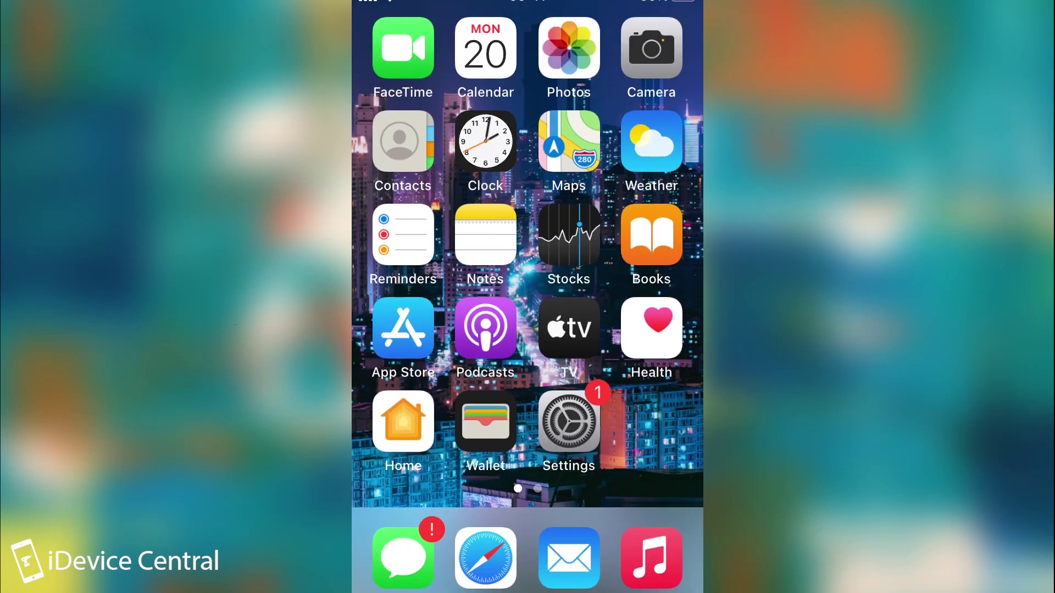
# Install Cydia from the checkra1n Loader on the second home page, then return home.
pyautogui.hscroll(5, 528, 253)
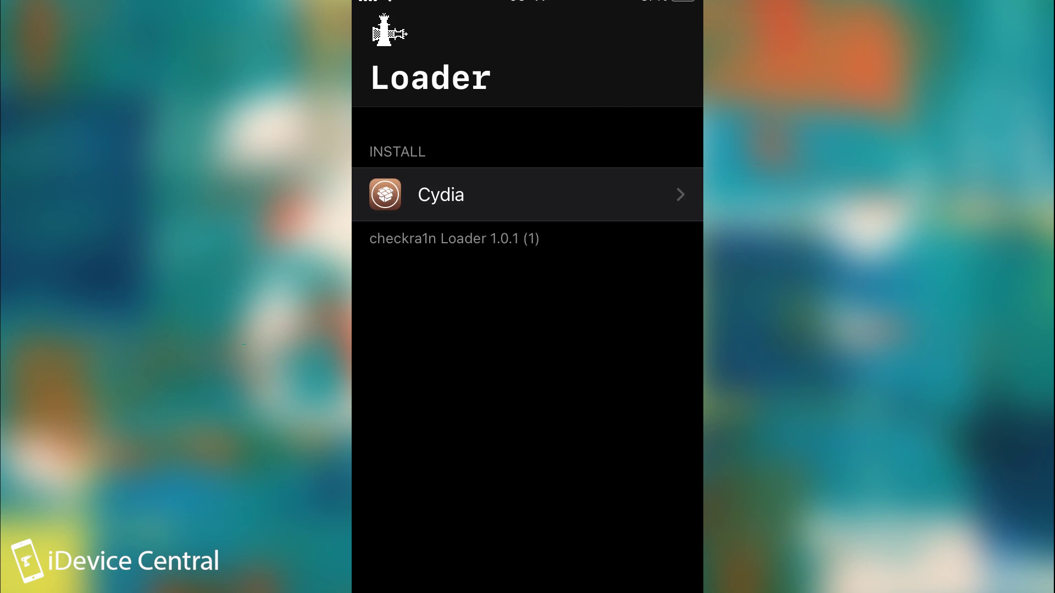
pyautogui.press('super')
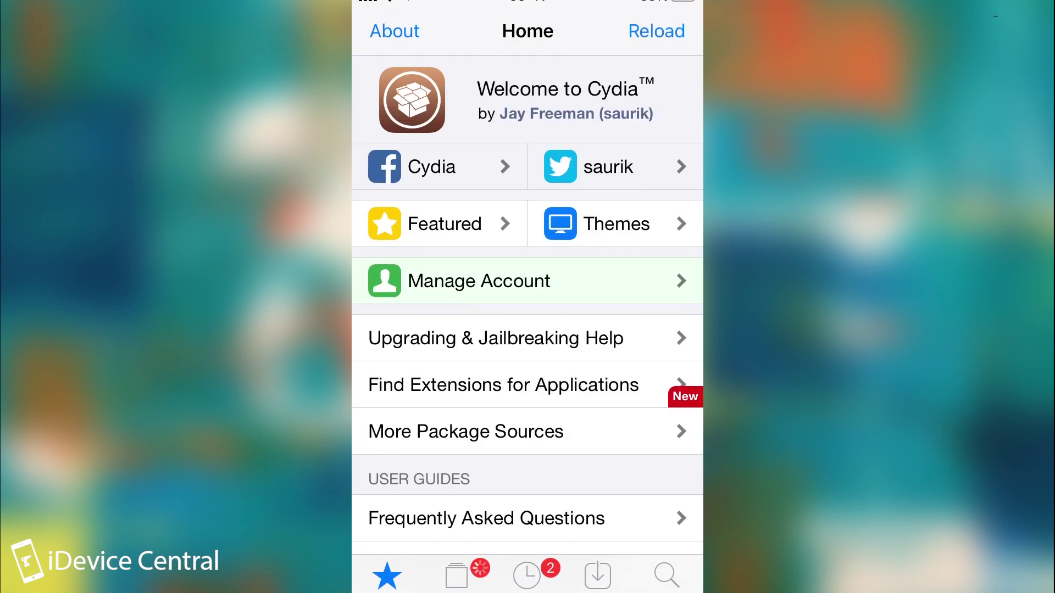
# Upgrade the essential packages Link Identity Editor and UIKit Tools in Cydia, then return home.
pyautogui.scroll(-10, 527, 313)
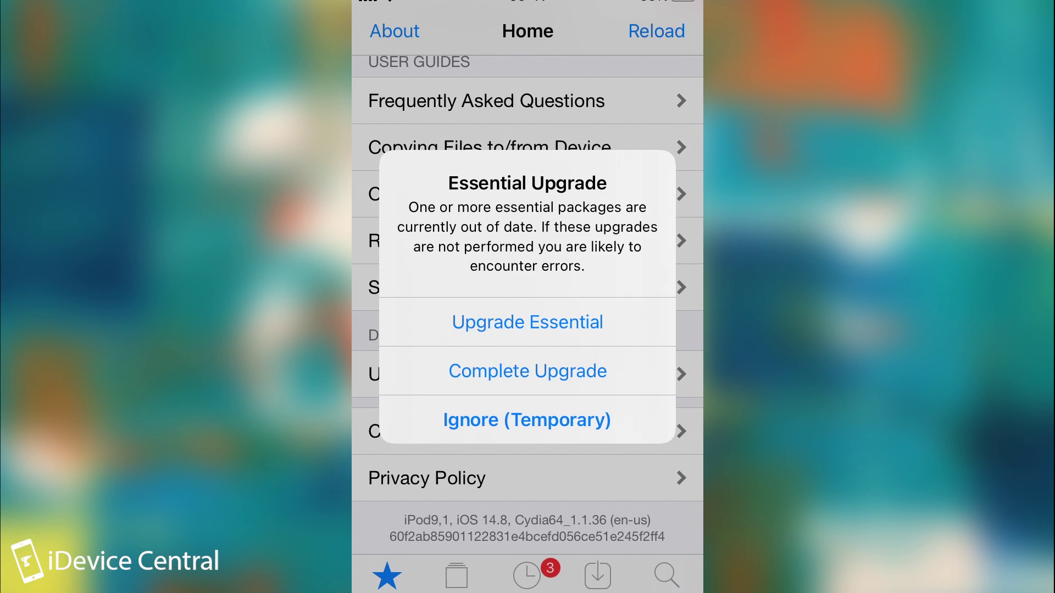
pyautogui.click(528, 371)
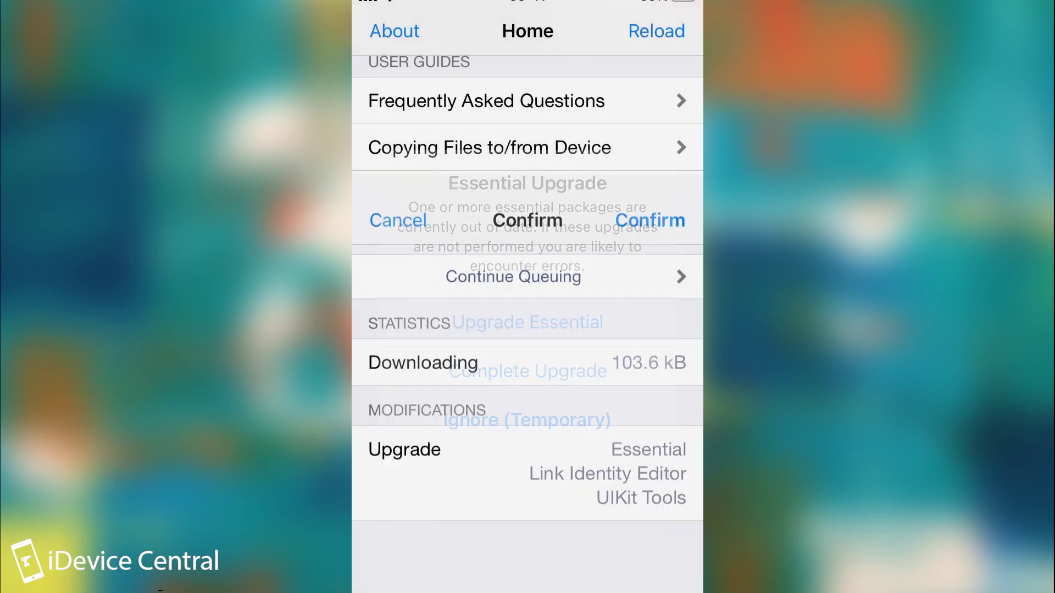
pyautogui.click(650, 31)
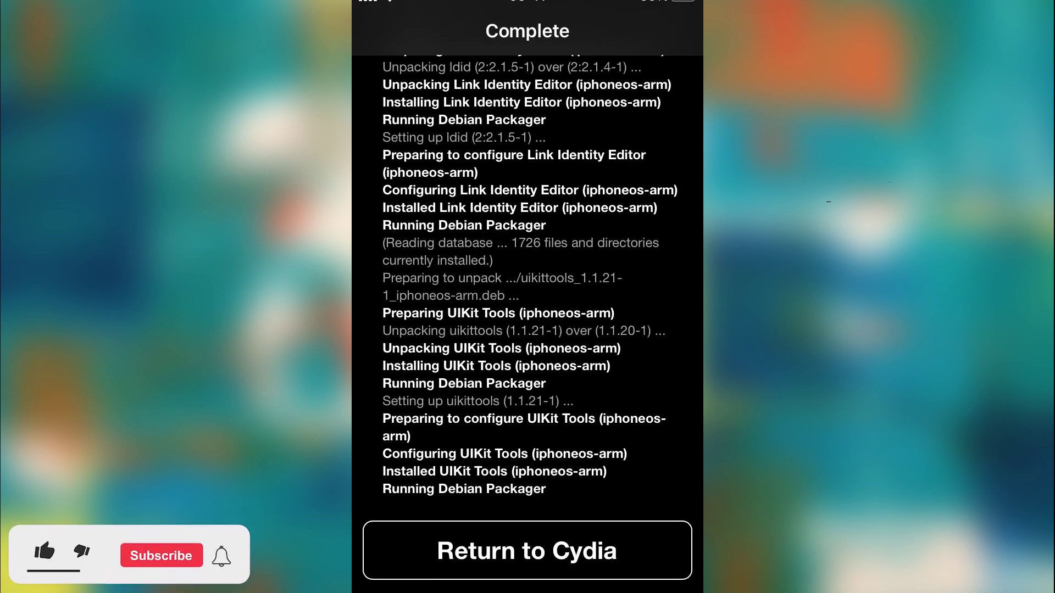
pyautogui.scroll(-15, 528, 297)
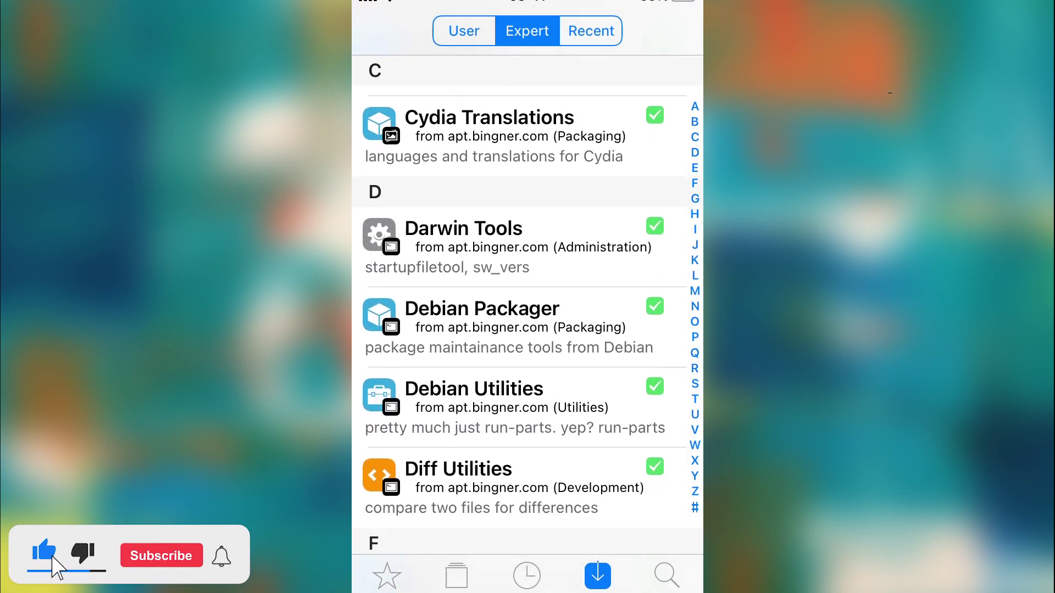
pyautogui.hscroll(-5, 527, 247)
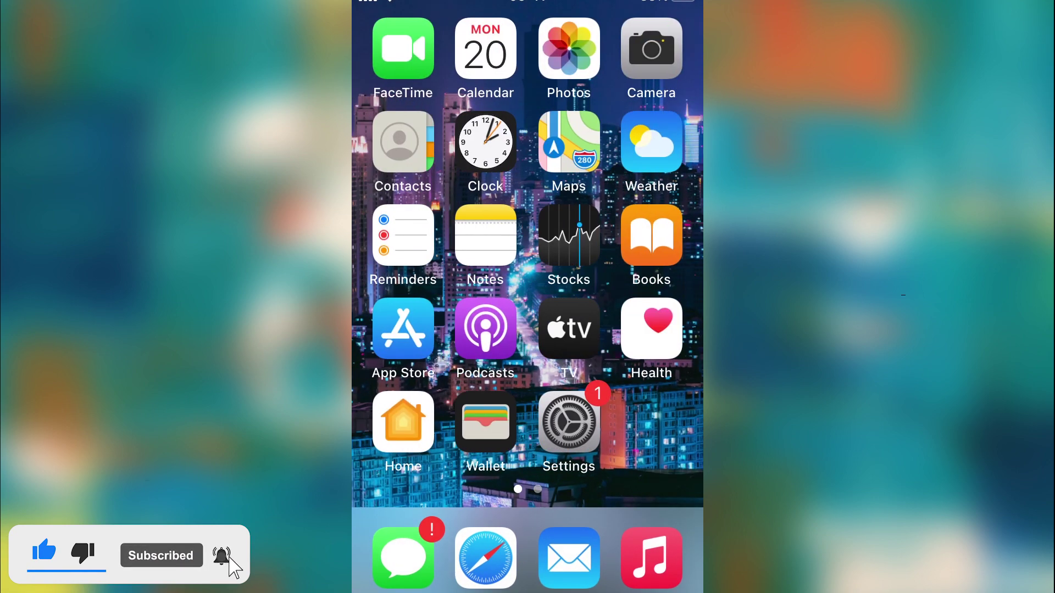